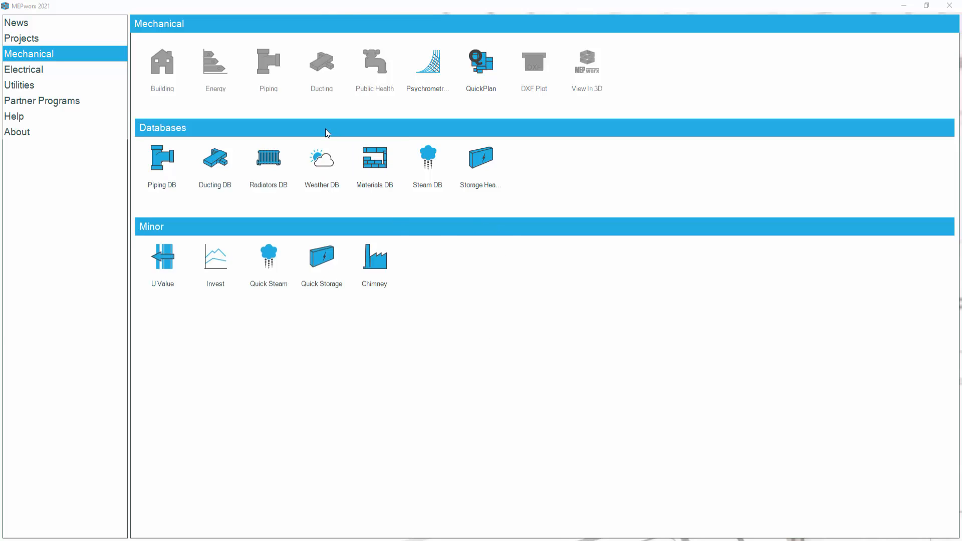
# - Open the weather database editor and load Weather Global 2010.DBE from the Weather folder
pyautogui.click(322, 161)
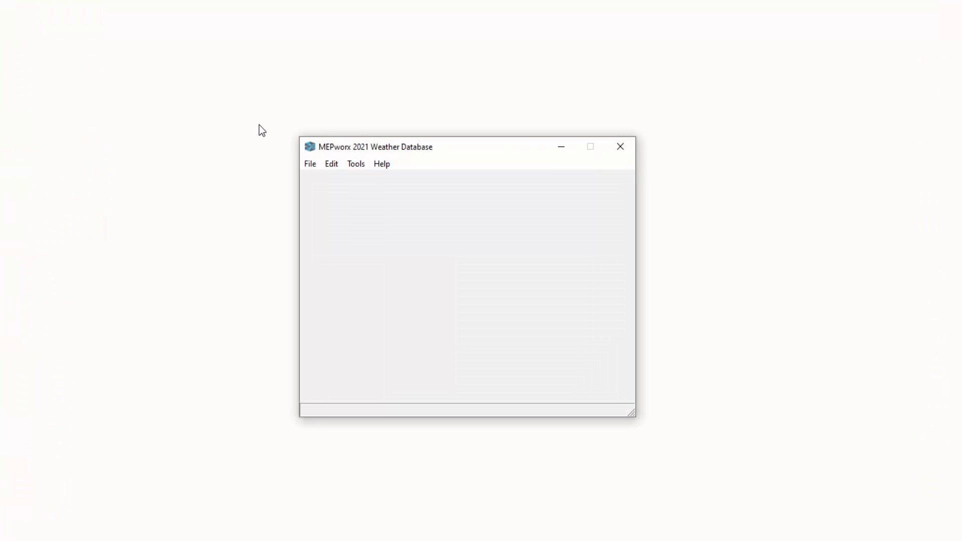
pyautogui.click(311, 168)
pyautogui.click(318, 198)
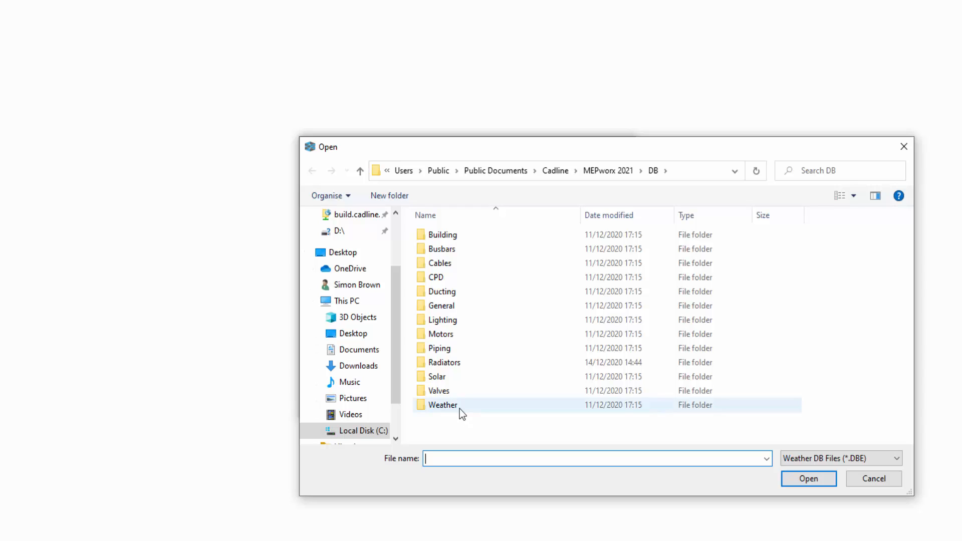
pyautogui.doubleClick(443, 405)
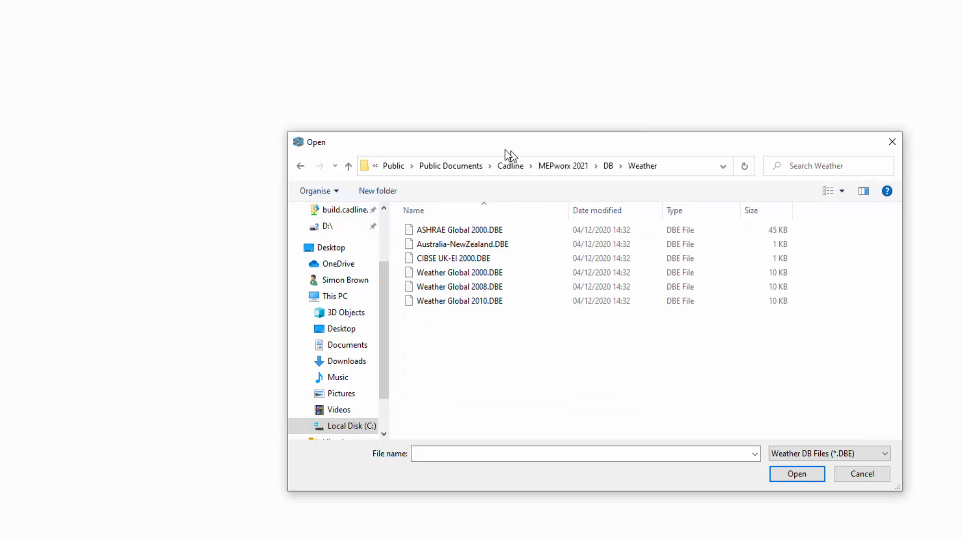
pyautogui.click(476, 306)
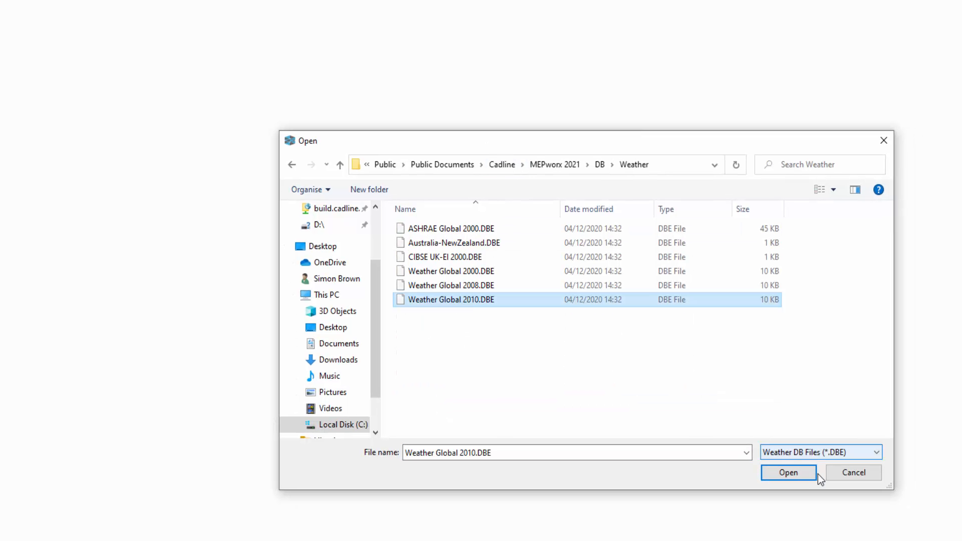
pyautogui.click(789, 473)
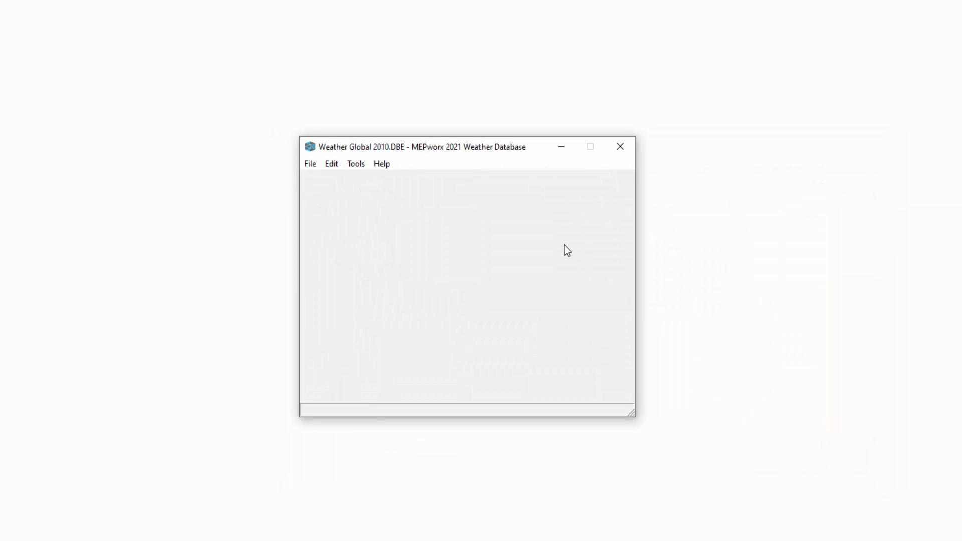
# - Check the data entry method in the database's general information and close it without changes
pyautogui.click(328, 164)
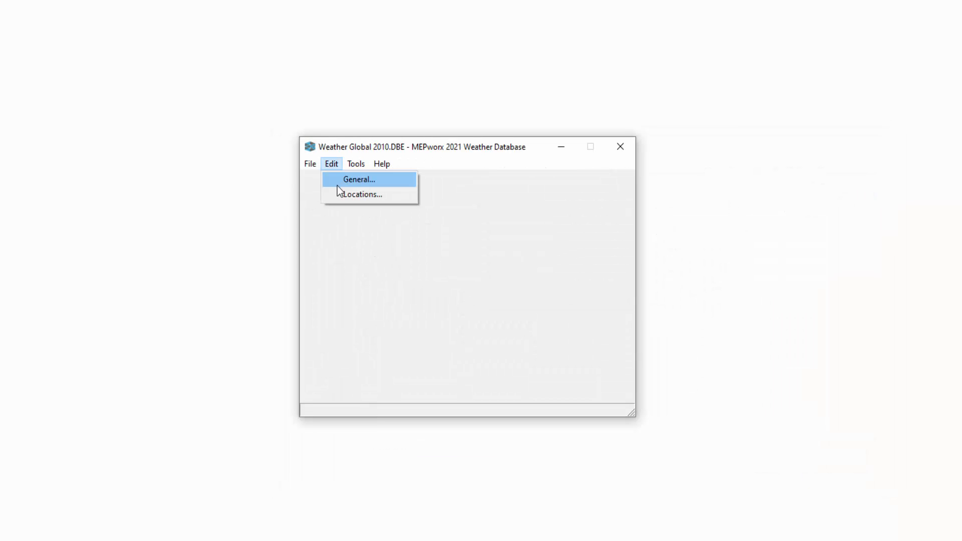
pyautogui.click(338, 184)
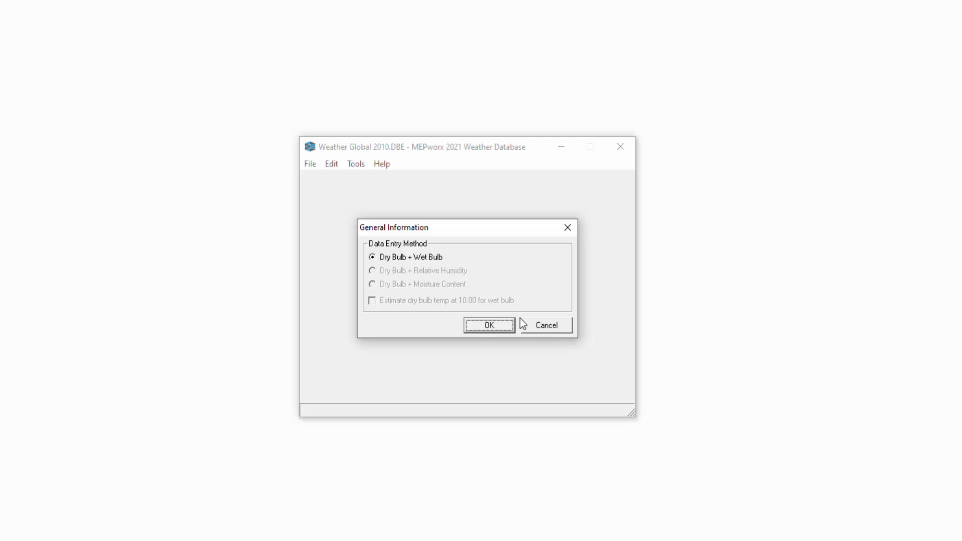
pyautogui.click(538, 325)
# - Bring up the database's locations and filter them to the UK
pyautogui.click(330, 164)
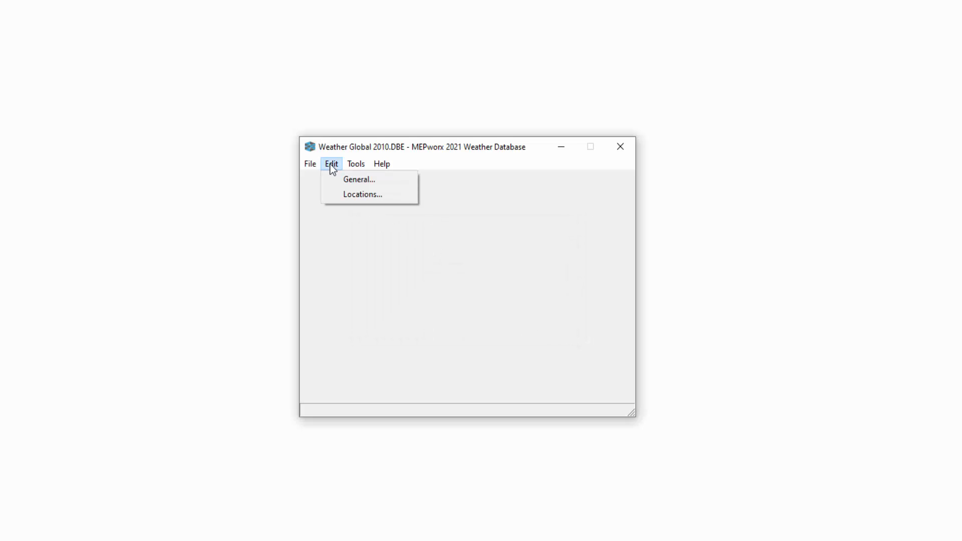
pyautogui.click(342, 199)
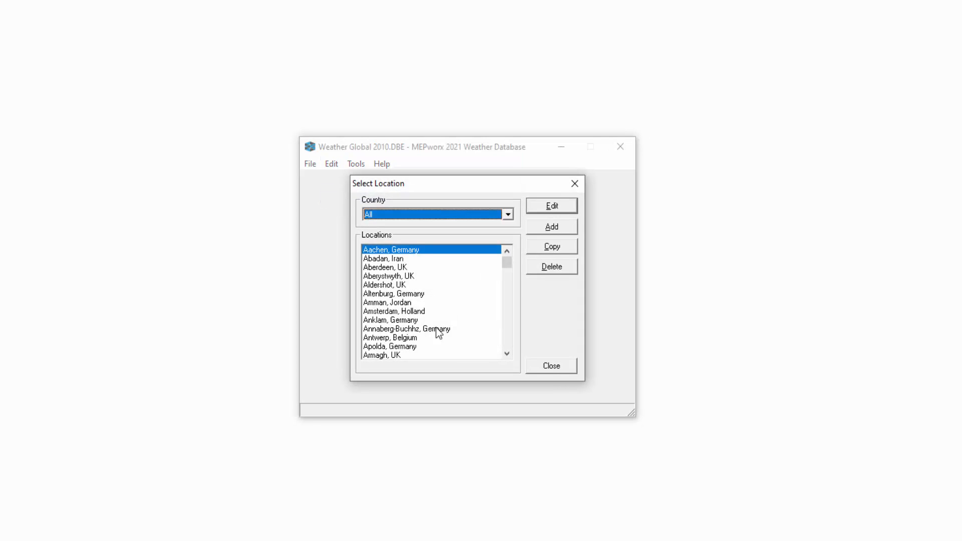
pyautogui.click(509, 217)
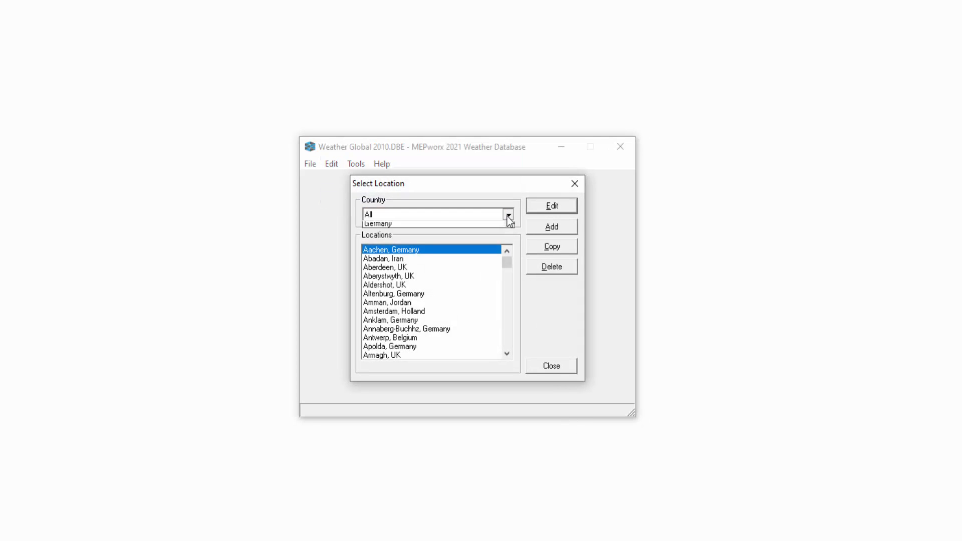
pyautogui.moveTo(509, 242); pyautogui.dragTo(510, 287)
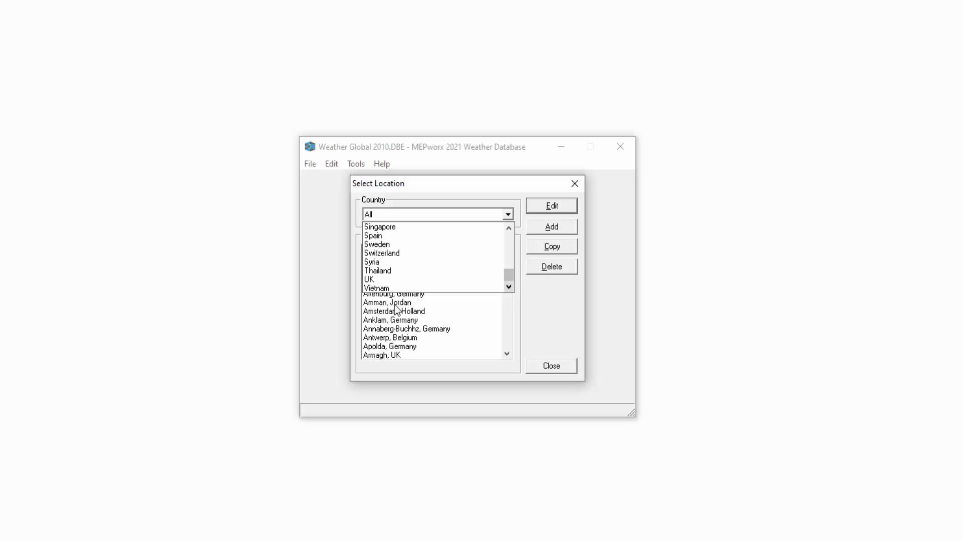
pyautogui.click(372, 280)
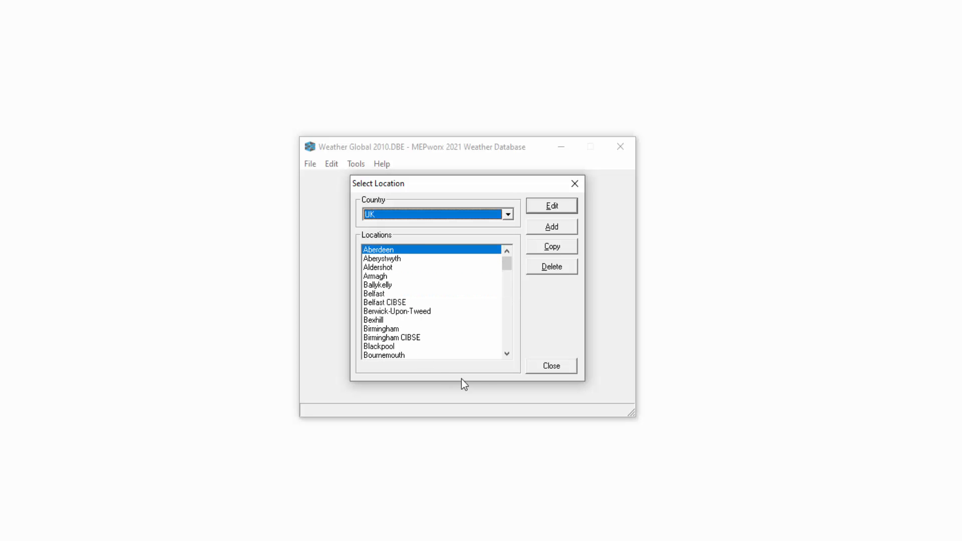
# - Find Bristol among the UK locations and open its location information
pyautogui.click(507, 354)
pyautogui.click(507, 354)
pyautogui.click(507, 354)
pyautogui.click(508, 353)
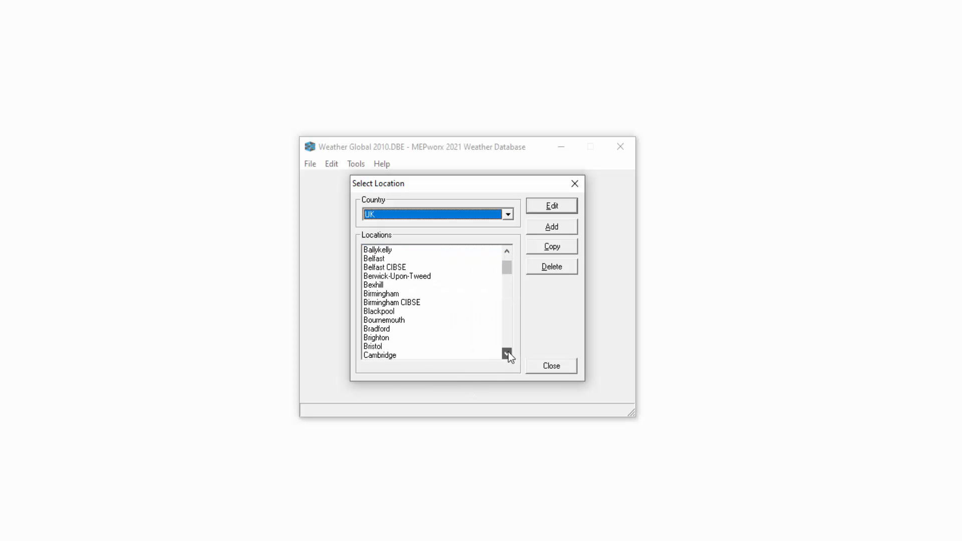
pyautogui.click(373, 347)
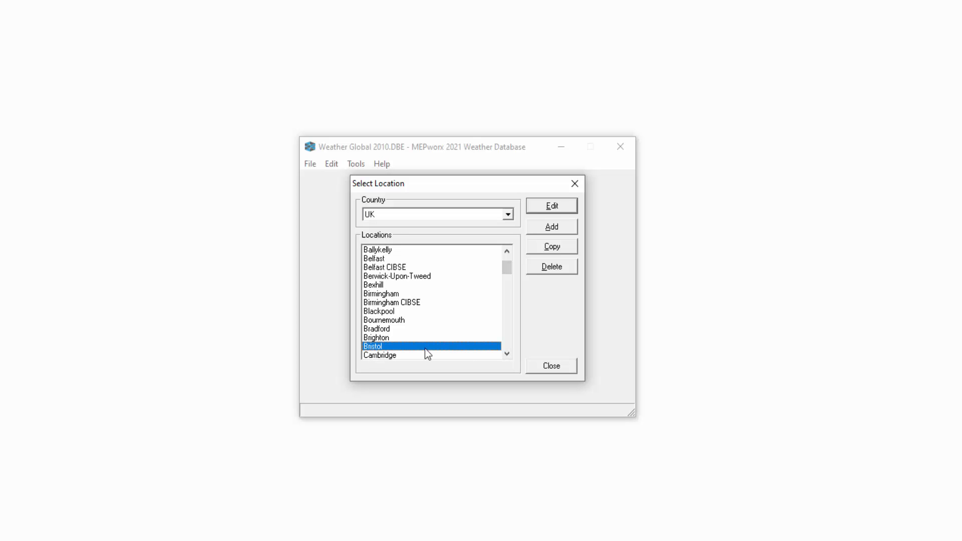
pyautogui.click(551, 206)
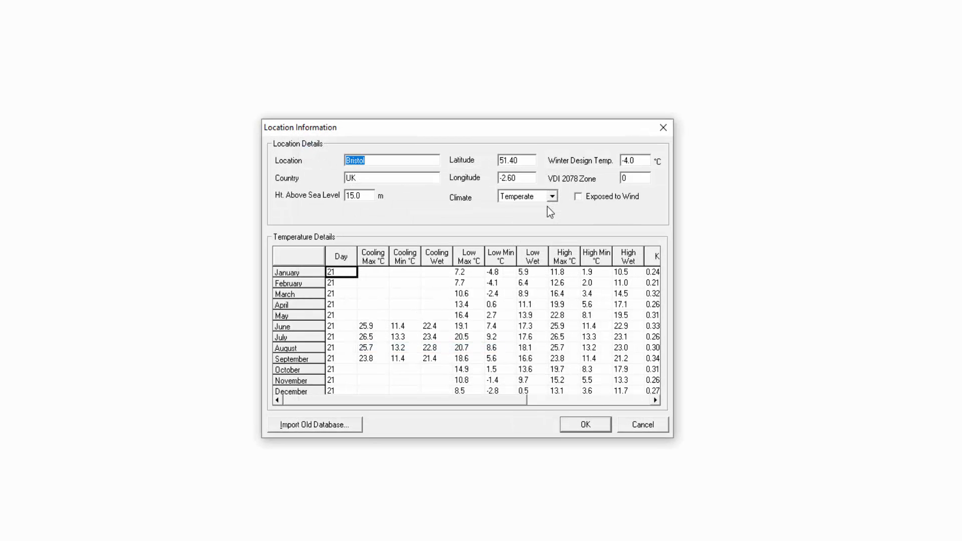
# - Examine Bristol's cooling maximum, minimum and wet bulb temperatures for June to September, and close the location without changes
pyautogui.moveTo(545, 126); pyautogui.dragTo(527, 127)
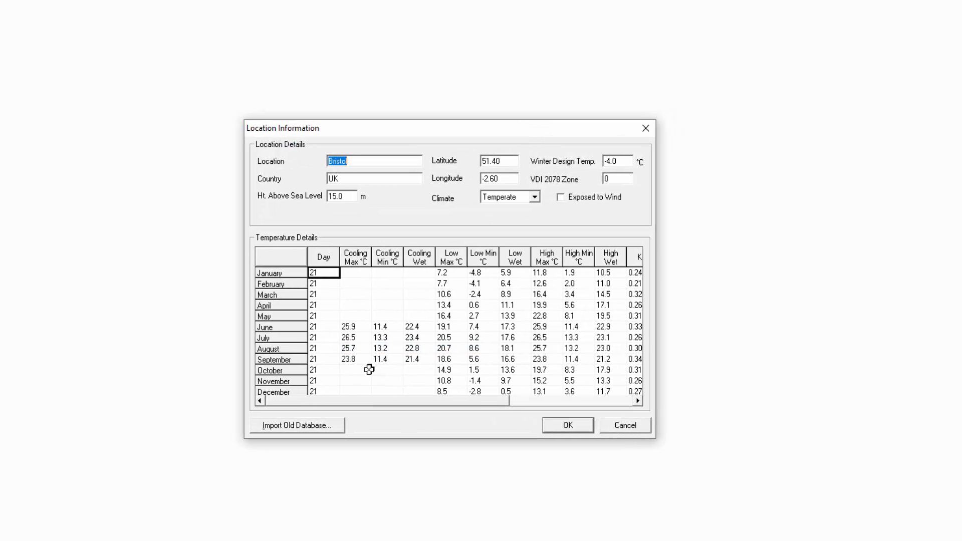
pyautogui.moveTo(348, 328); pyautogui.dragTo(412, 356)
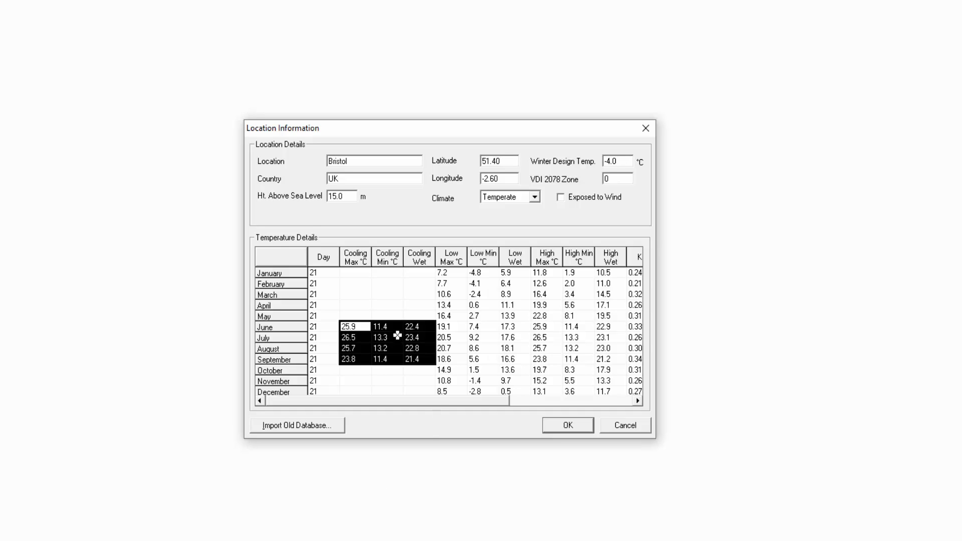
pyautogui.click(368, 340)
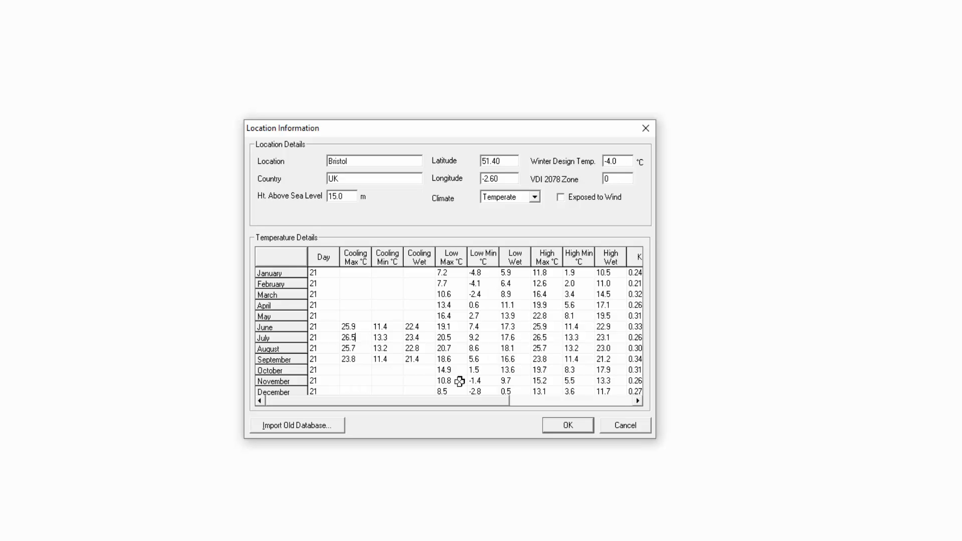
pyautogui.click(635, 431)
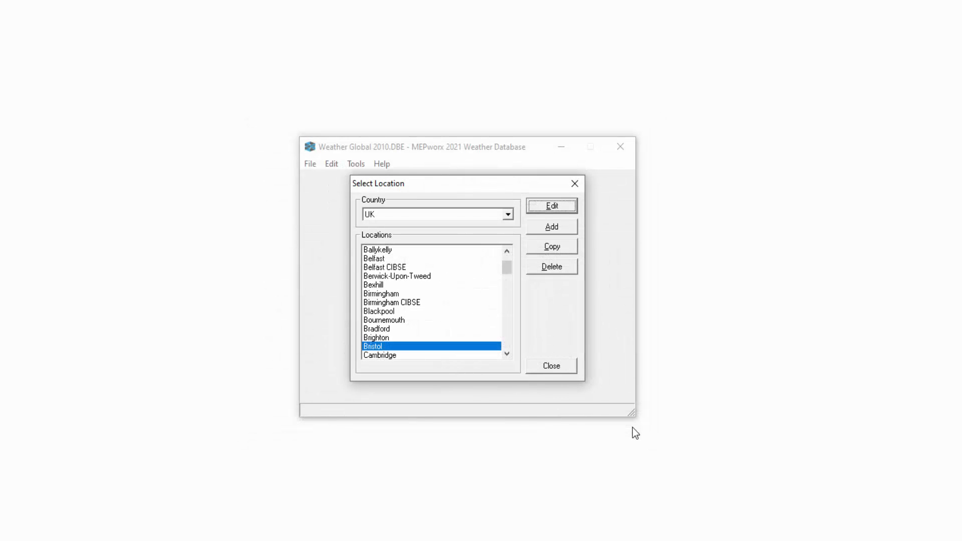
# - Copy the Bristol location and name the copy Bristol (TEST)
pyautogui.click(541, 248)
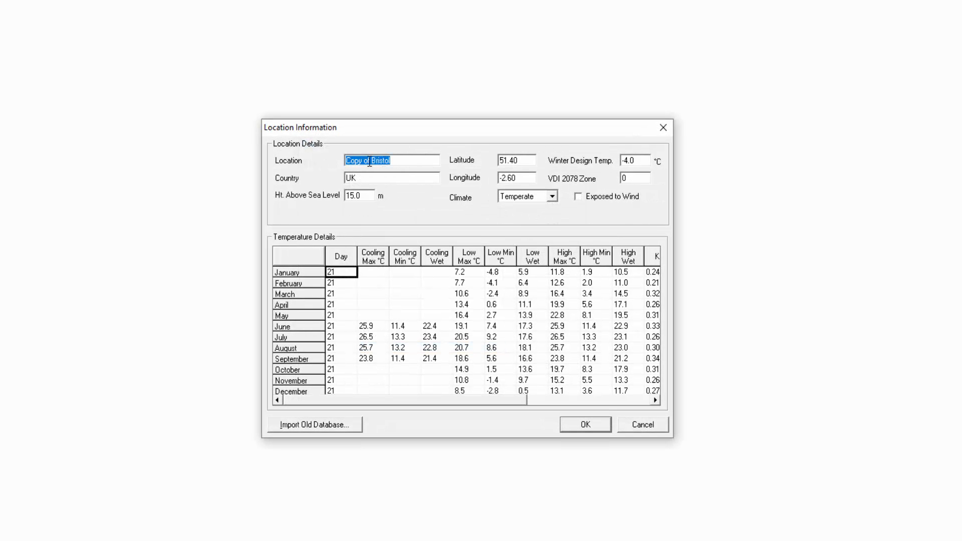
pyautogui.moveTo(371, 160); pyautogui.dragTo(330, 159)
pyautogui.press('Delete')
pyautogui.click(380, 160)
pyautogui.write('(TEST')
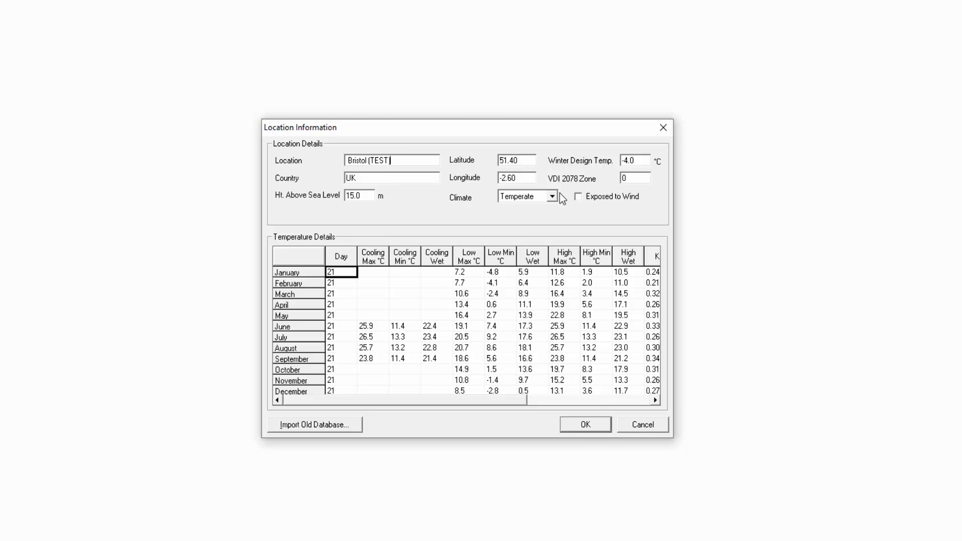
# - Set the winter design temperature of Bristol (TEST) to -6 °C
pyautogui.doubleClick(524, 159)
pyautogui.doubleClick(524, 179)
pyautogui.doubleClick(637, 161)
pyautogui.write('-6')
# - Set the June cooling maximum to 26 °C, and update the July and August cooling maximums
pyautogui.doubleClick(376, 329)
pyautogui.moveTo(364, 328); pyautogui.dragTo(379, 328)
pyautogui.write('6')
pyautogui.doubleClick(366, 337)
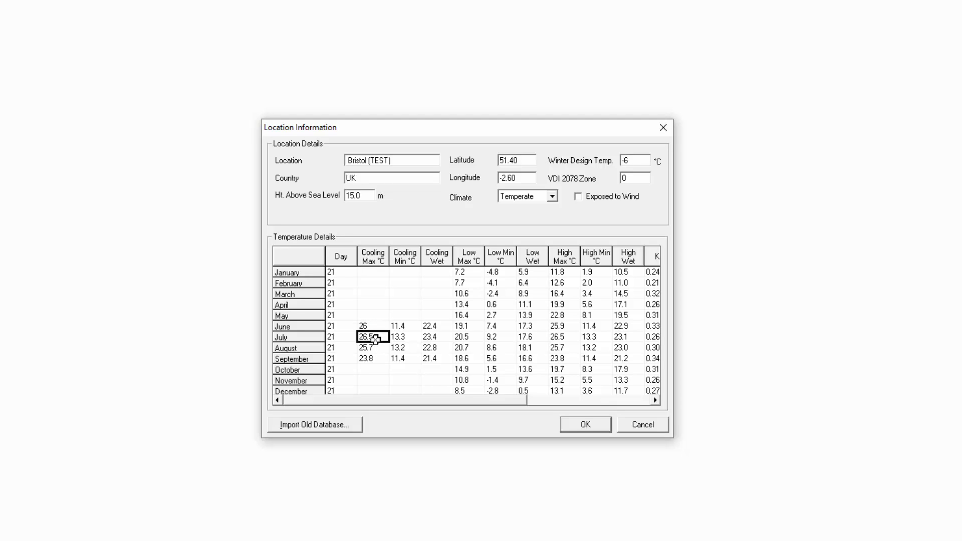
pyautogui.moveTo(364, 337); pyautogui.dragTo(381, 337)
pyautogui.write('7')
pyautogui.click(369, 345)
pyautogui.doubleClick(372, 345)
pyautogui.moveTo(374, 346); pyautogui.dragTo(367, 345)
pyautogui.write('9')
# - Review the KD, Kd, 5 Day, 6 Day and 7 Day columns of the temperature details
pyautogui.moveTo(493, 402); pyautogui.dragTo(547, 402)
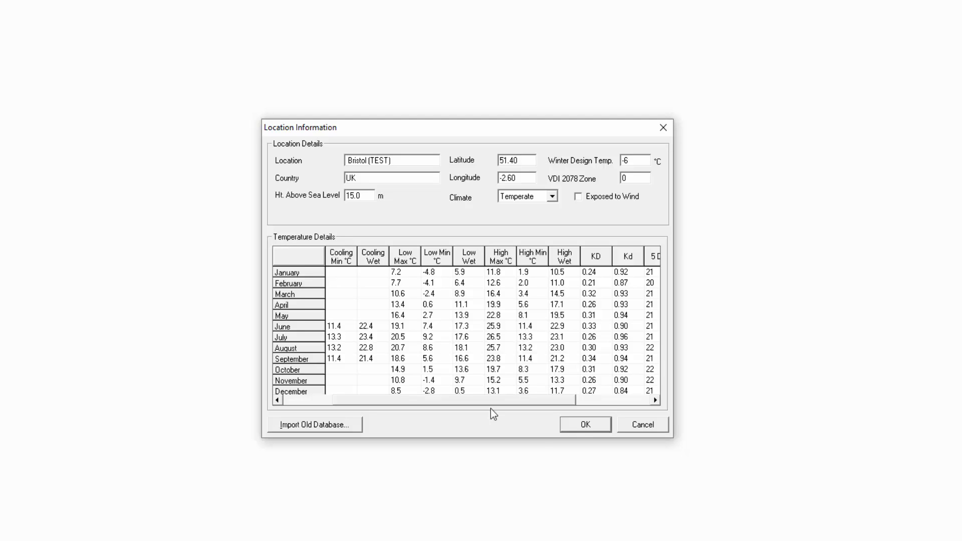
pyautogui.click(595, 256)
pyautogui.click(621, 261)
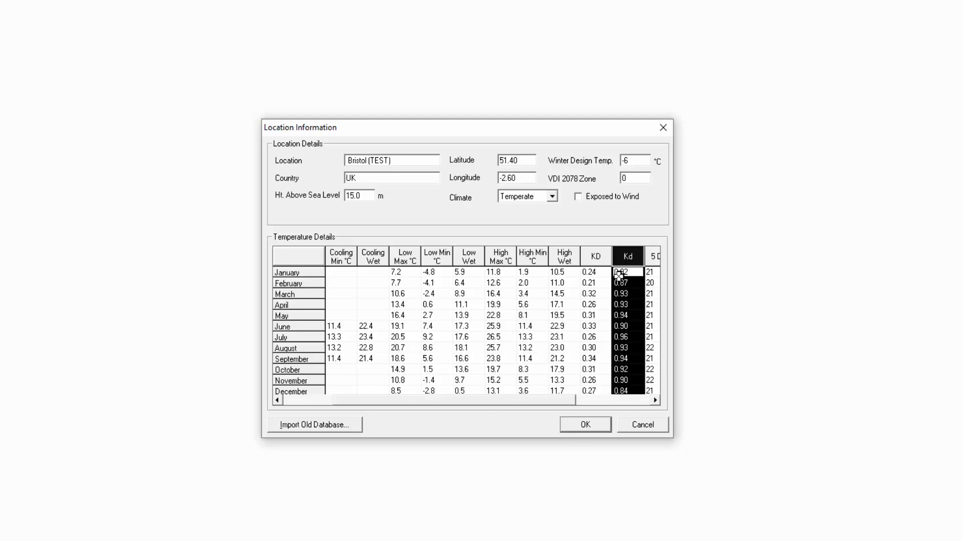
pyautogui.moveTo(549, 398); pyautogui.dragTo(622, 404)
pyautogui.click(565, 258)
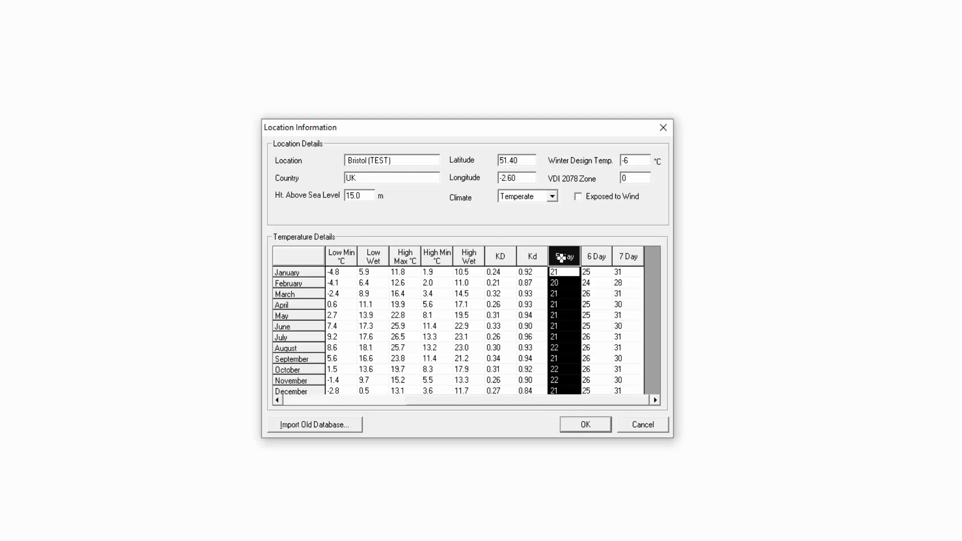
pyautogui.click(593, 258)
pyautogui.click(626, 260)
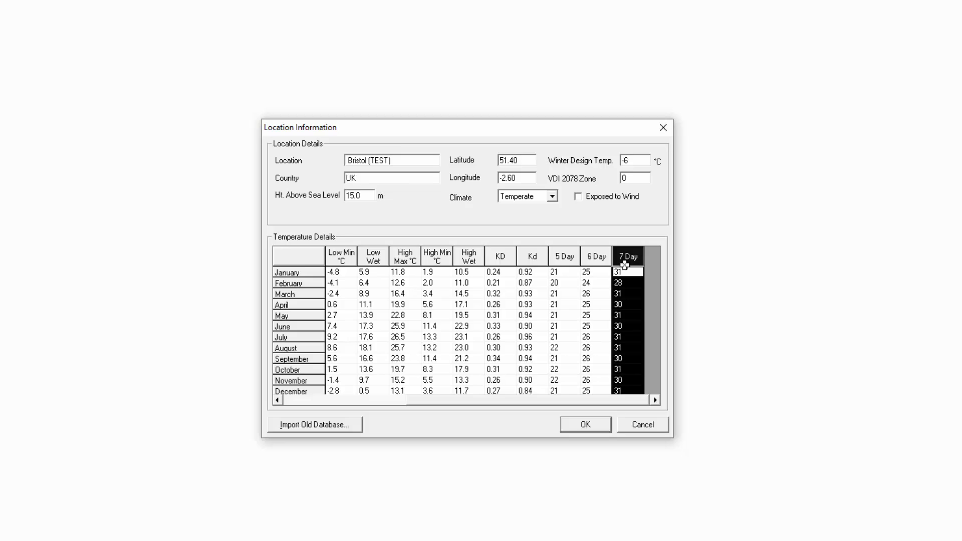
pyautogui.click(621, 284)
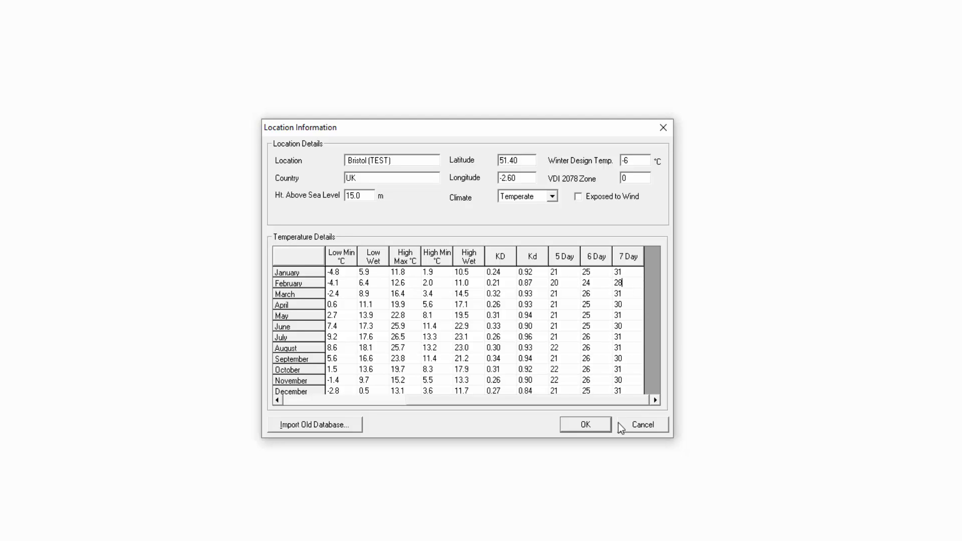
# - Accept the Bristol (TEST) location, save it in the weather database and exit to the building project
pyautogui.click(589, 429)
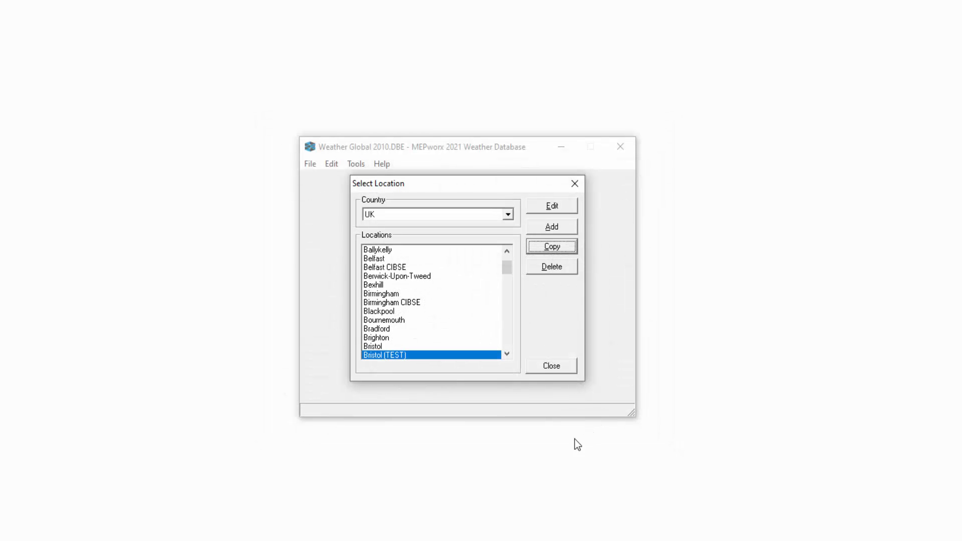
pyautogui.click(545, 368)
pyautogui.click(310, 164)
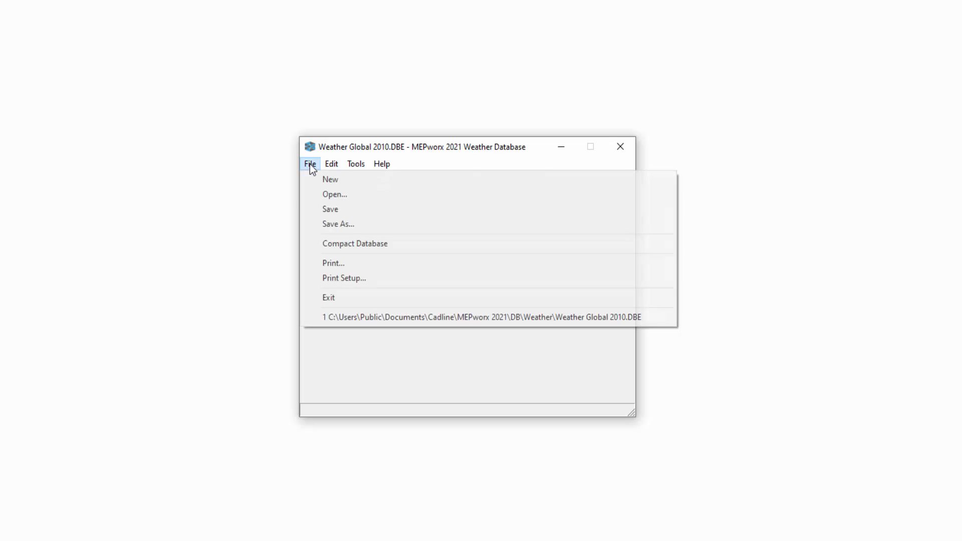
pyautogui.click(321, 214)
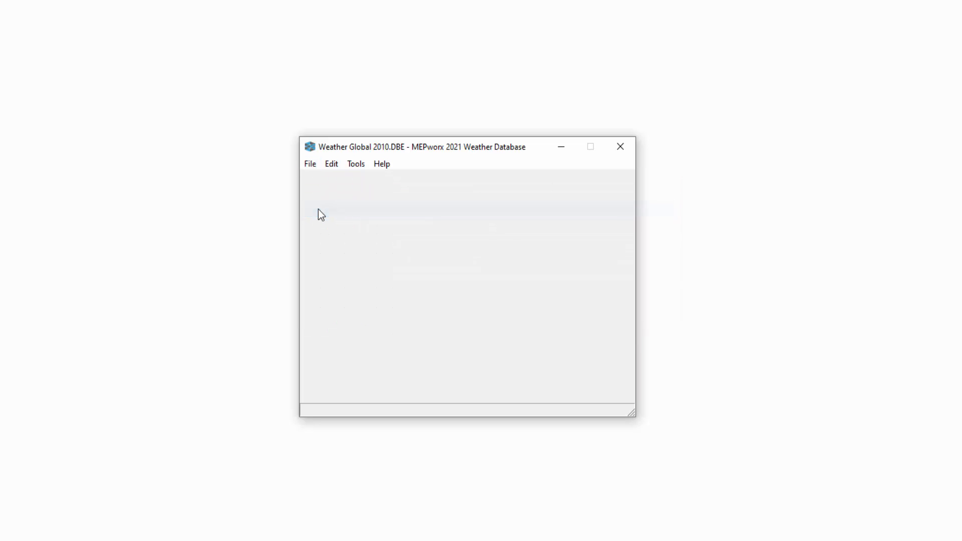
pyautogui.click(309, 164)
pyautogui.click(334, 300)
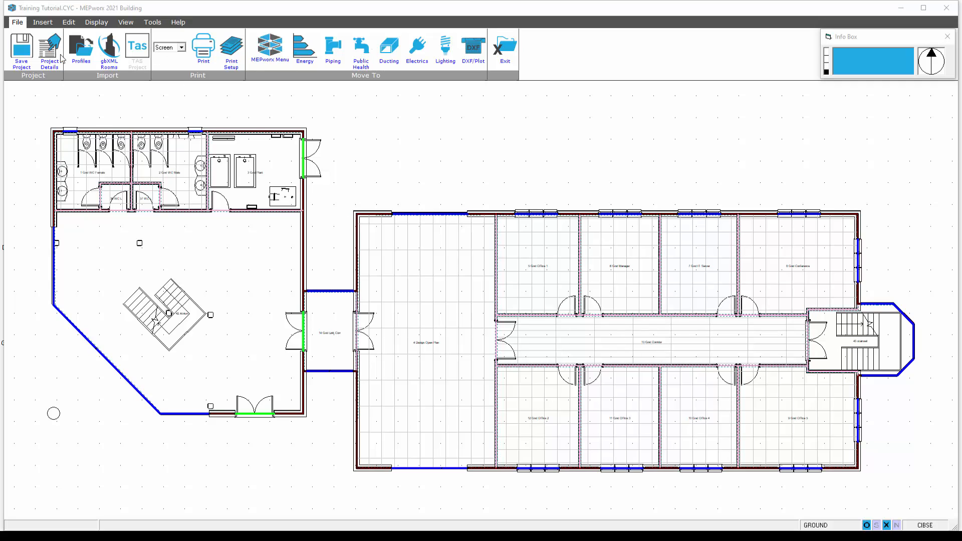
# - Choose Bristol as the weather location in the building project's general information and accept the settings
pyautogui.click(64, 23)
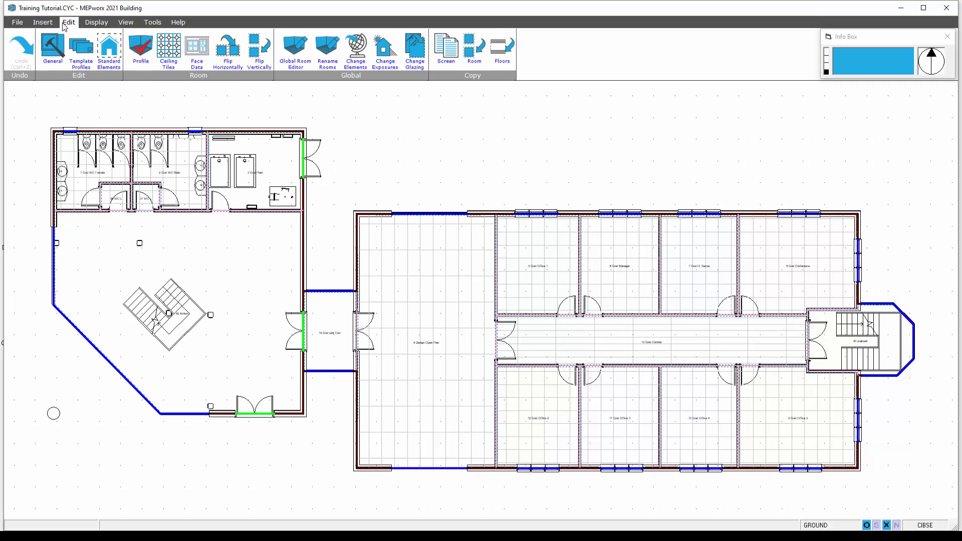
pyautogui.click(52, 48)
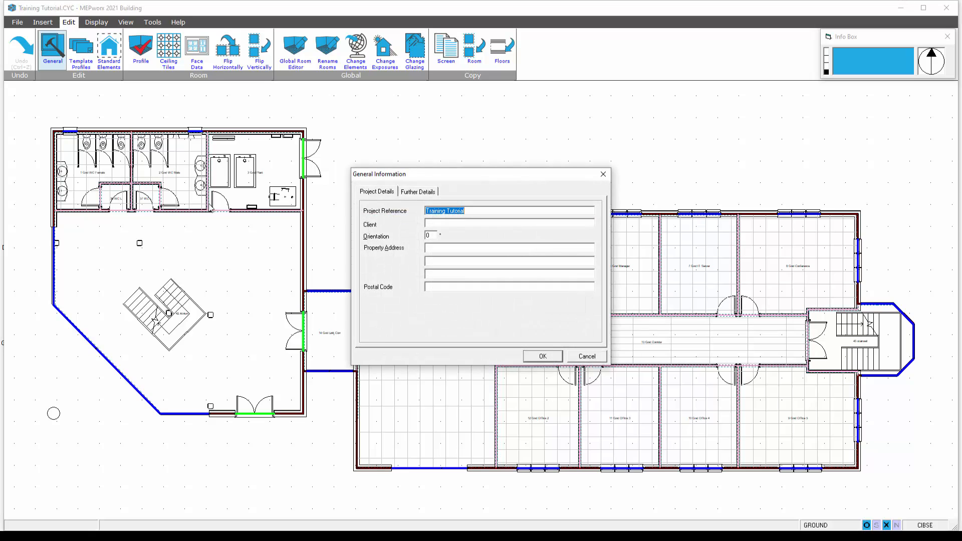
pyautogui.click(419, 192)
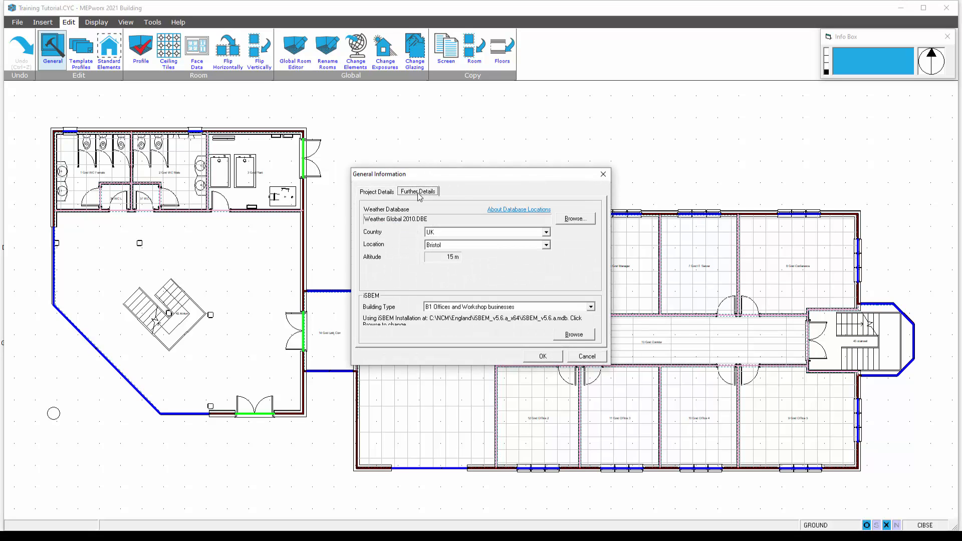
pyautogui.click(547, 245)
pyautogui.click(465, 260)
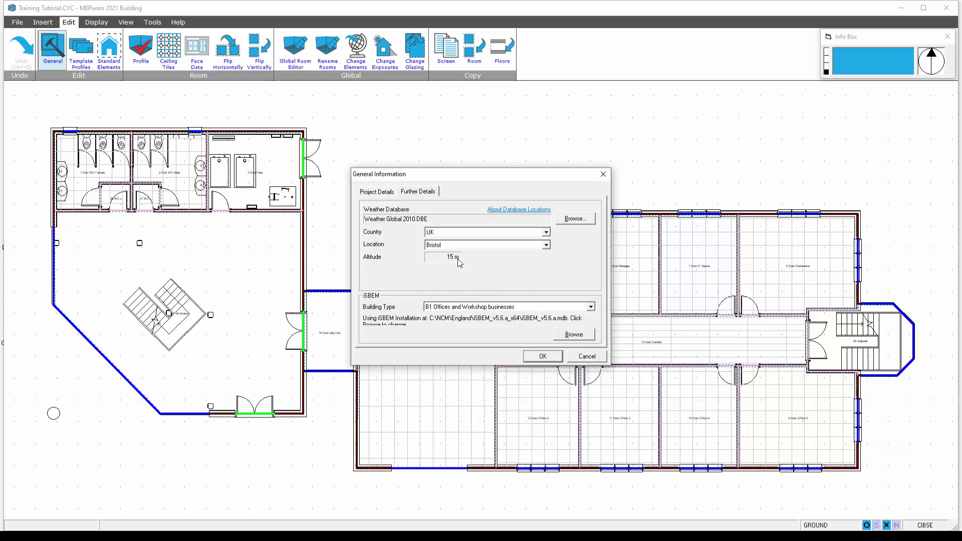
pyautogui.click(545, 358)
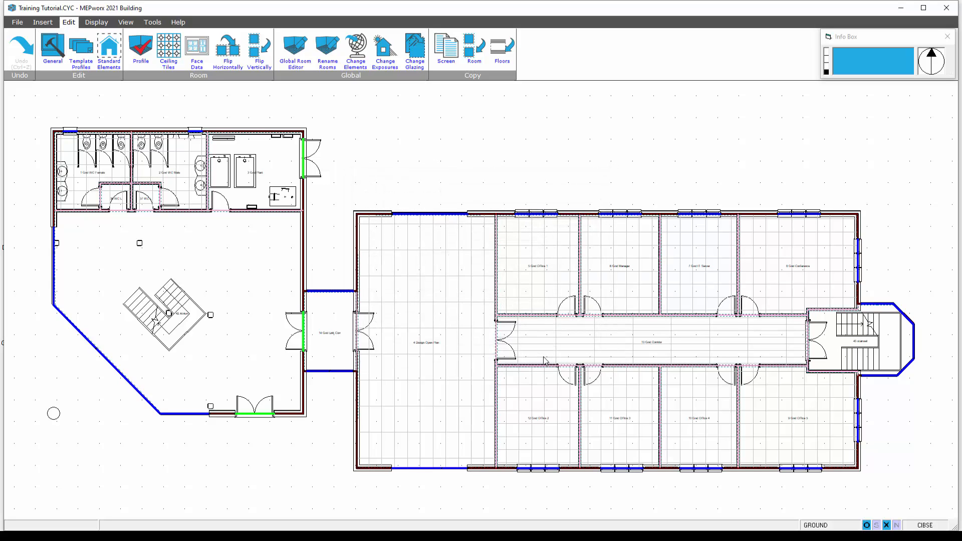